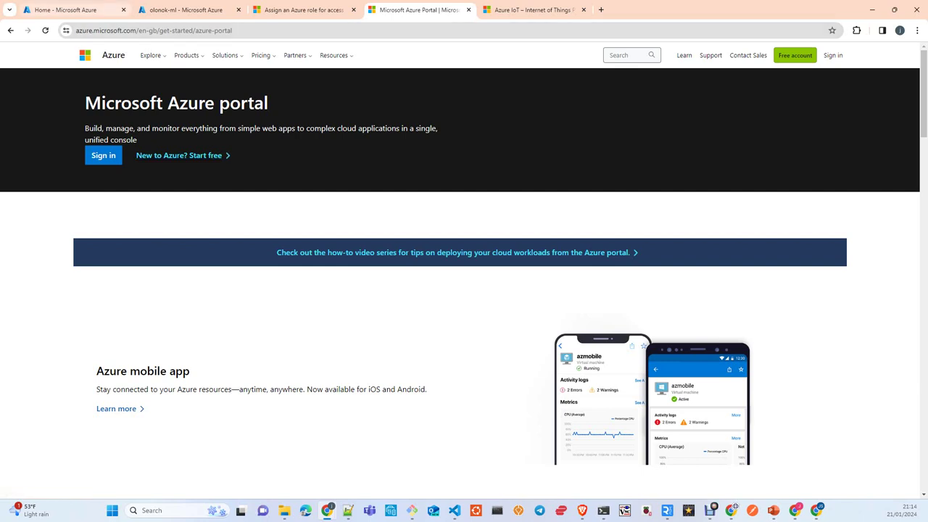
- Start creating a resource from the Azure portal home page and search the marketplace for "iot hub"
{"action": "left_click", "coordinate": [65, 10]}
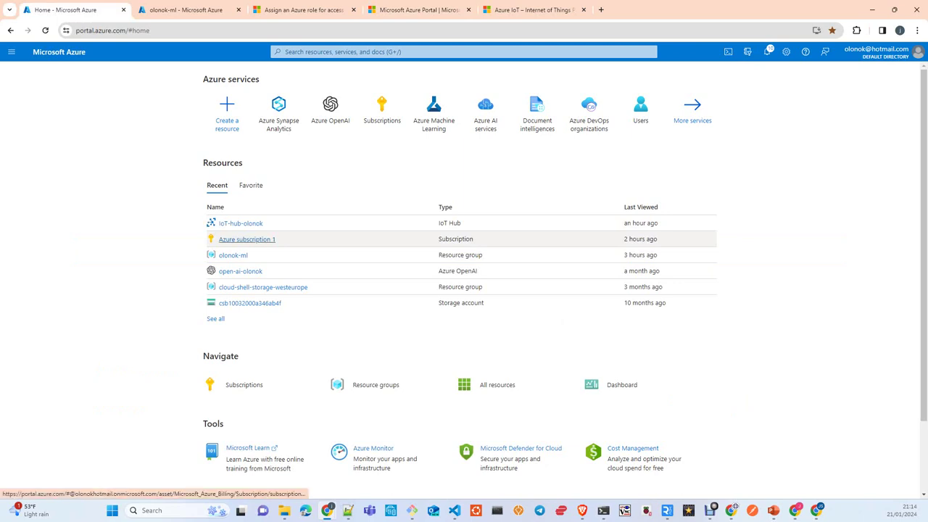
{"action": "mouse_move", "coordinate": [247, 239]}
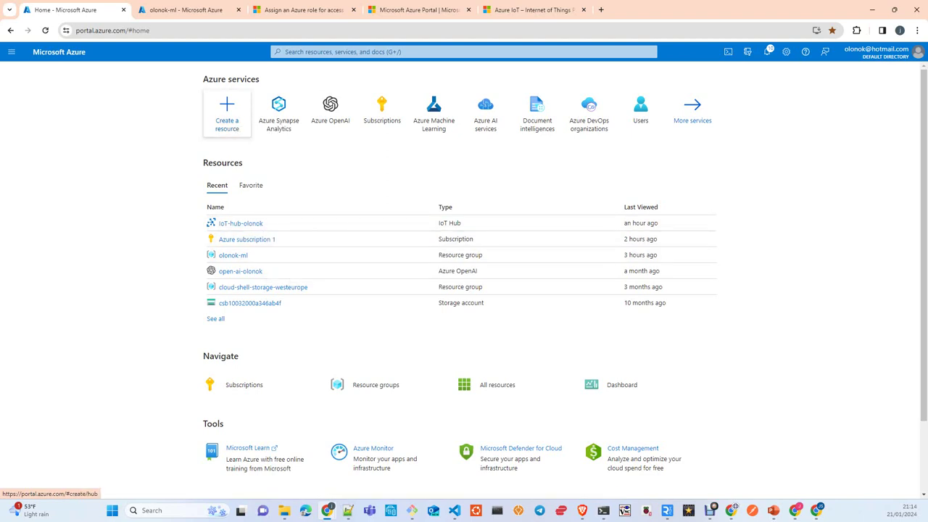
{"action": "left_click", "coordinate": [227, 112]}
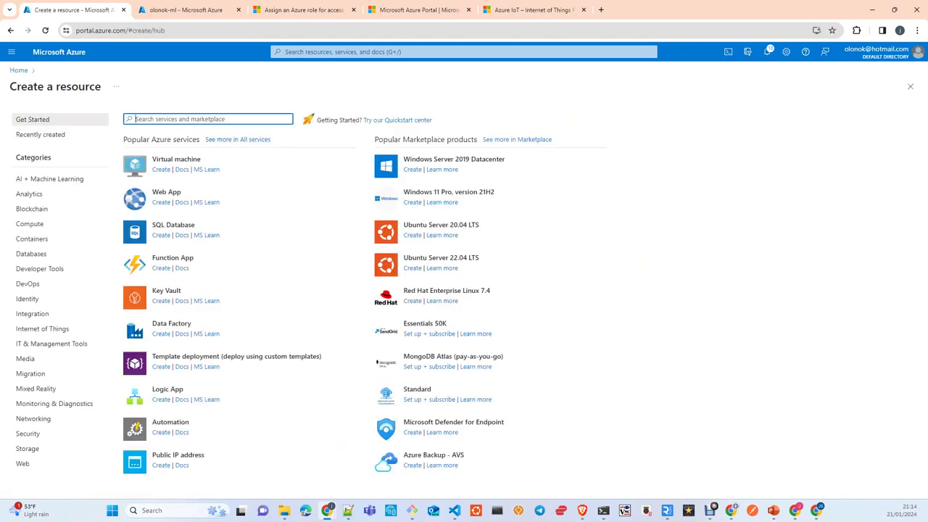
{"action": "type", "text": "iot"}
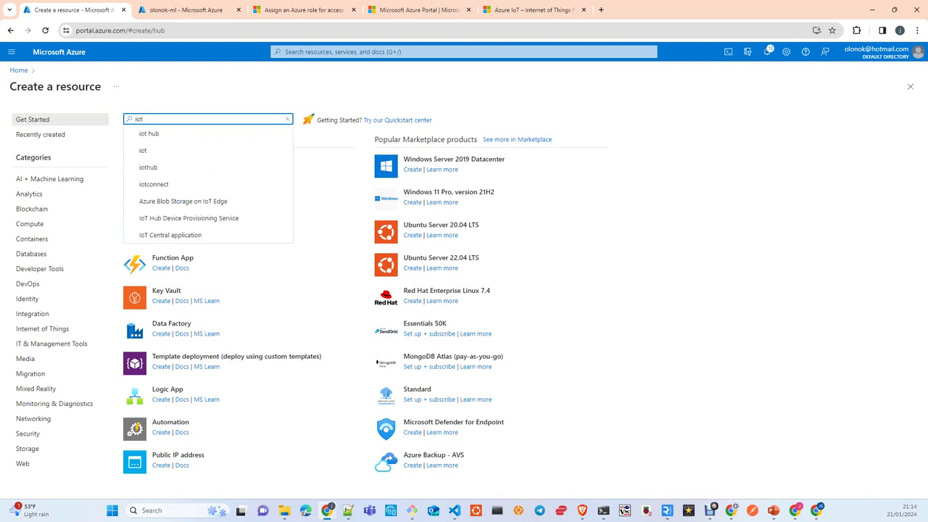
{"action": "key", "text": "Down"}
{"action": "key", "text": "Return"}
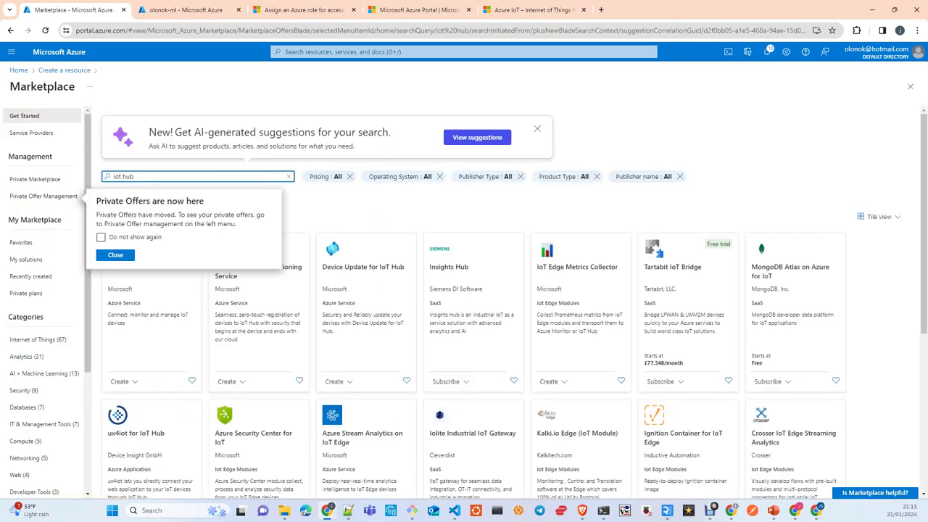
{"action": "key", "text": "Escape"}
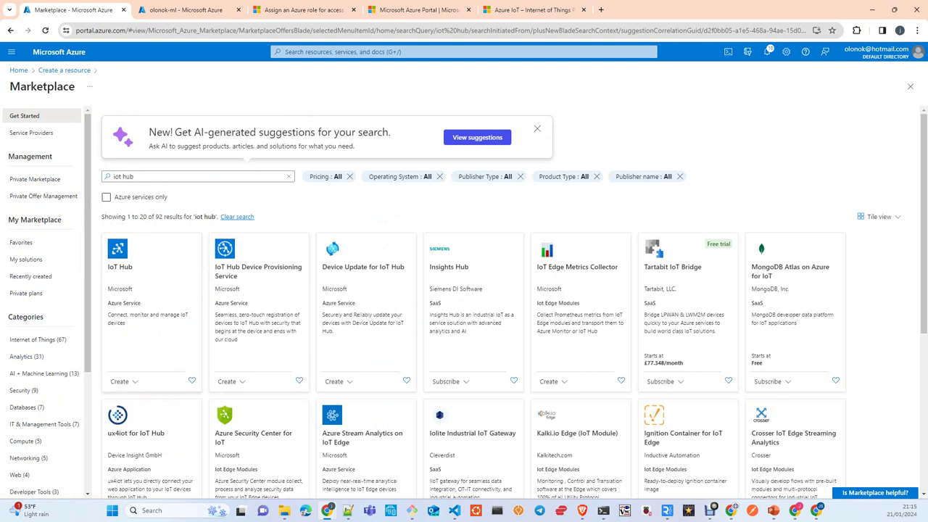
- Start creating an IoT Hub from Microsoft's marketplace offer and assign it to the existing resource group olonok-ml
{"action": "left_click", "coordinate": [120, 266]}
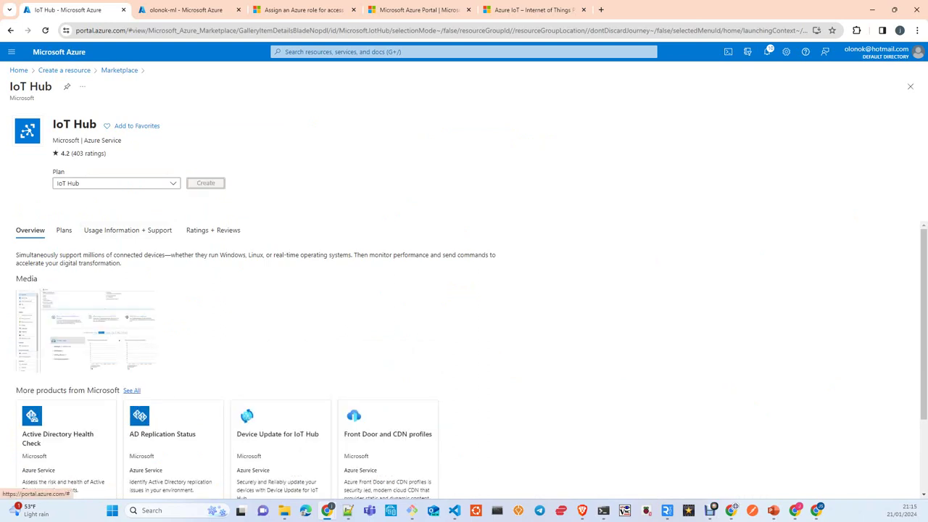
{"action": "left_click", "coordinate": [205, 182]}
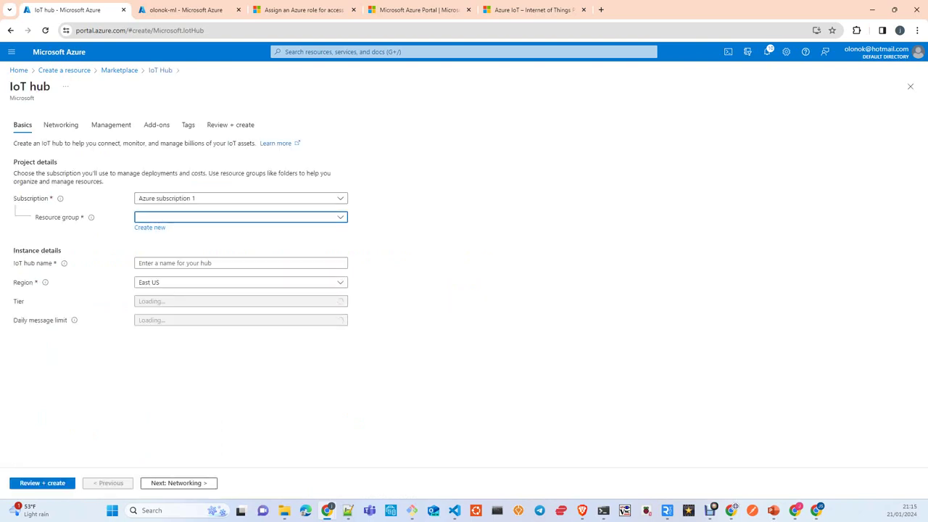
{"action": "left_click", "coordinate": [241, 216]}
{"action": "key", "text": "Down"}
{"action": "key", "text": "Down"}
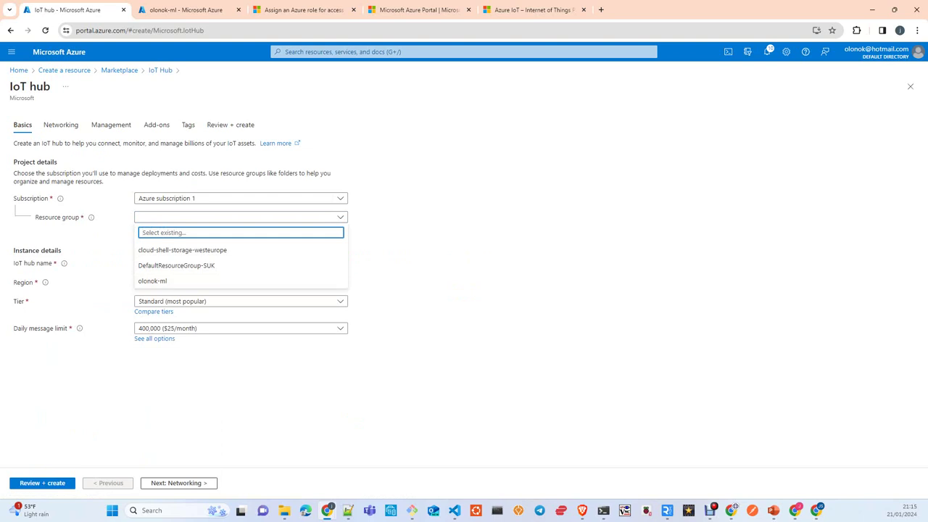
{"action": "key", "text": "ctrl+Tab"}
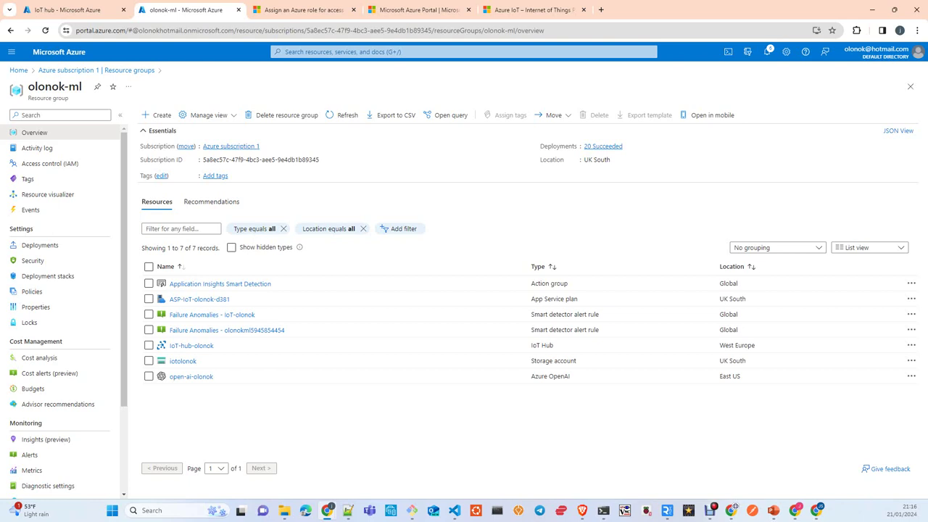
{"action": "key", "text": "ctrl+1"}
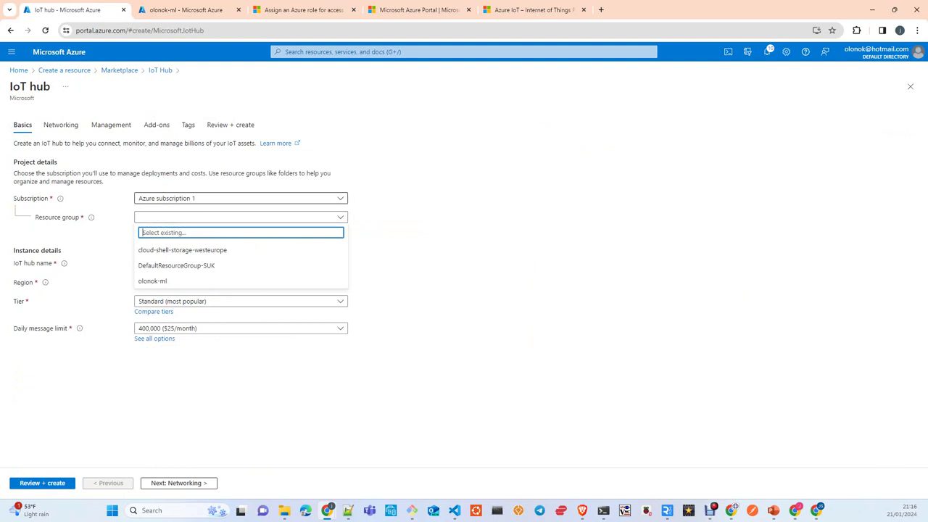
{"action": "key", "text": "Down"}
{"action": "key", "text": "Down"}
{"action": "key", "text": "Down"}
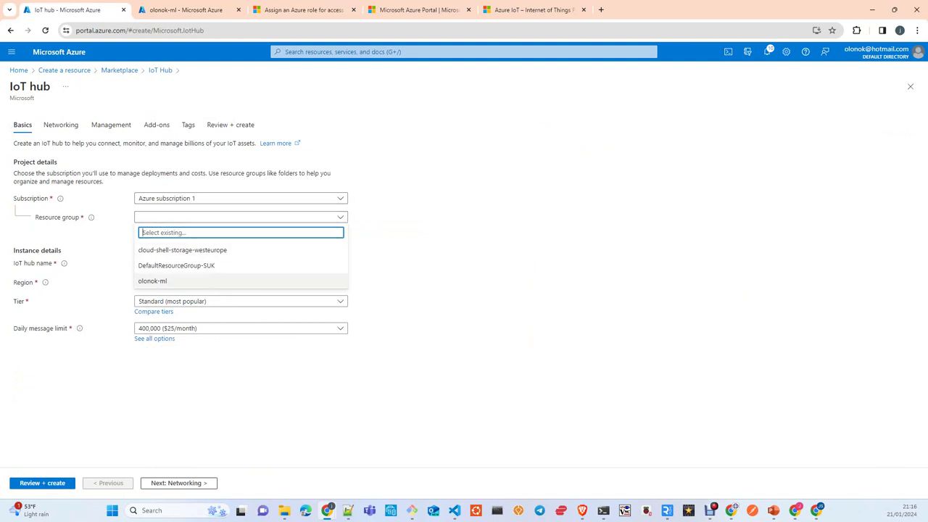
{"action": "key", "text": "Return"}
- Set the new IoT hub's region to West Europe
{"action": "left_click", "coordinate": [241, 262]}
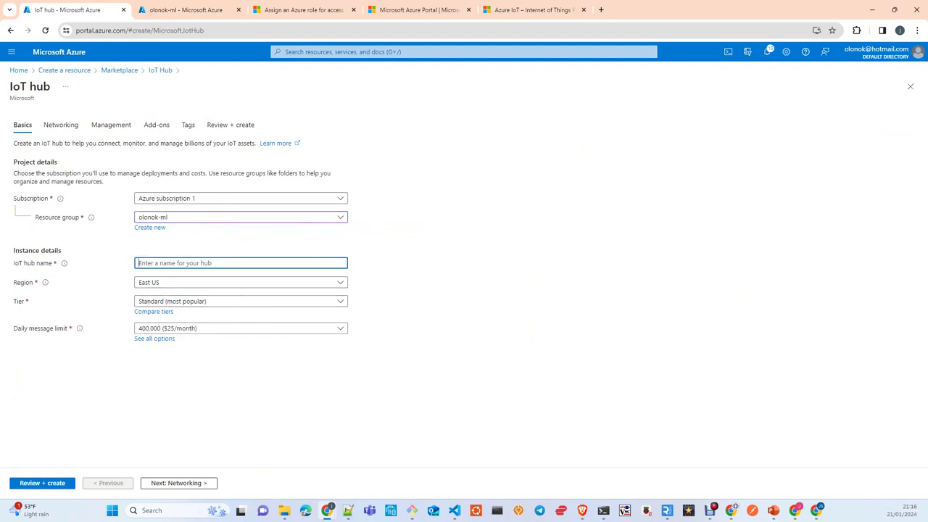
{"action": "key", "text": "Tab"}
{"action": "key", "text": "Return"}
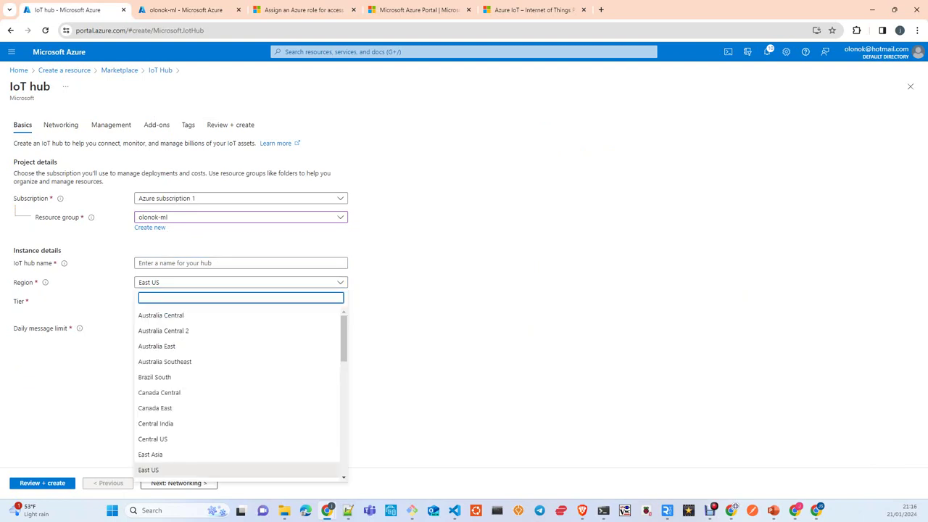
{"action": "scroll", "coordinate": [239, 346], "scroll_direction": "down", "scroll_amount": 4}
{"action": "scroll", "coordinate": [240, 348], "scroll_direction": "down", "scroll_amount": 4}
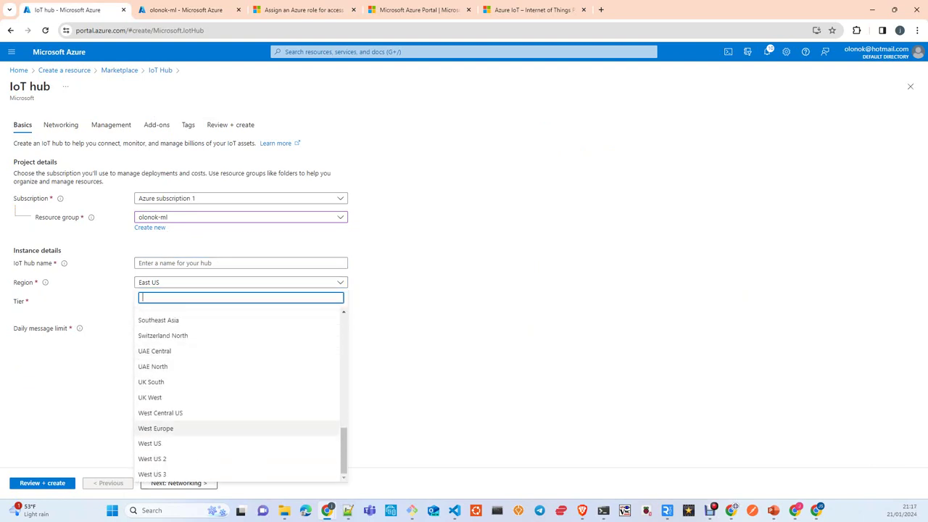
{"action": "left_click", "coordinate": [166, 427]}
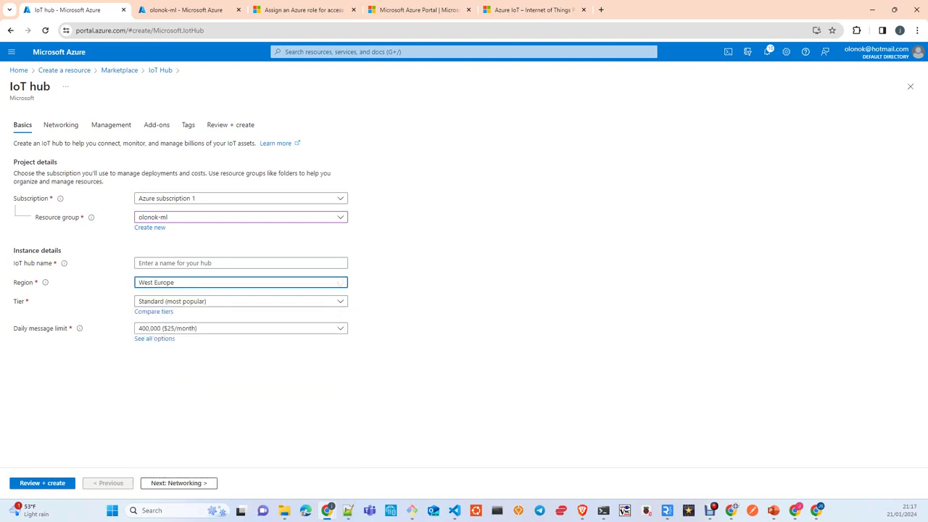
- Choose the Free tier for the new hub with the daily message limit of 8,000 ($0/month)
{"action": "key", "text": "space"}
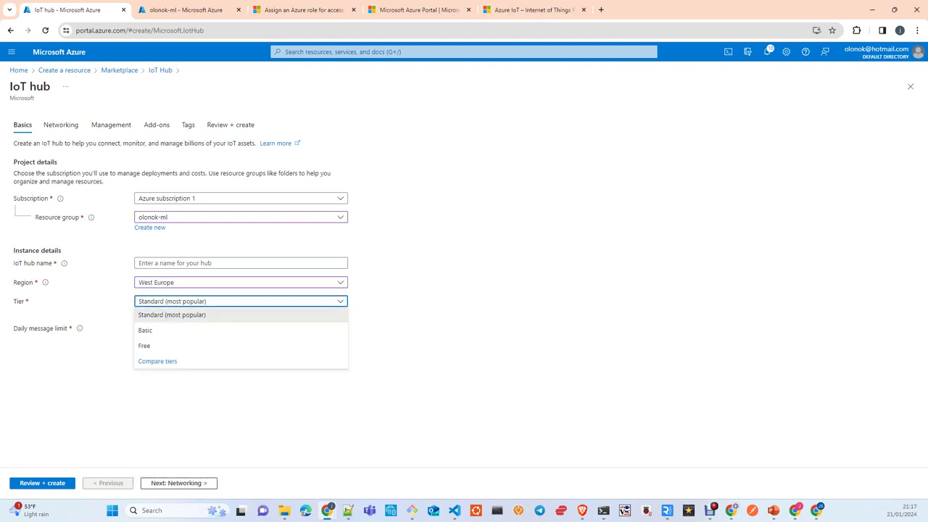
{"action": "key", "text": "Up"}
{"action": "key", "text": "Up"}
{"action": "key", "text": "Return"}
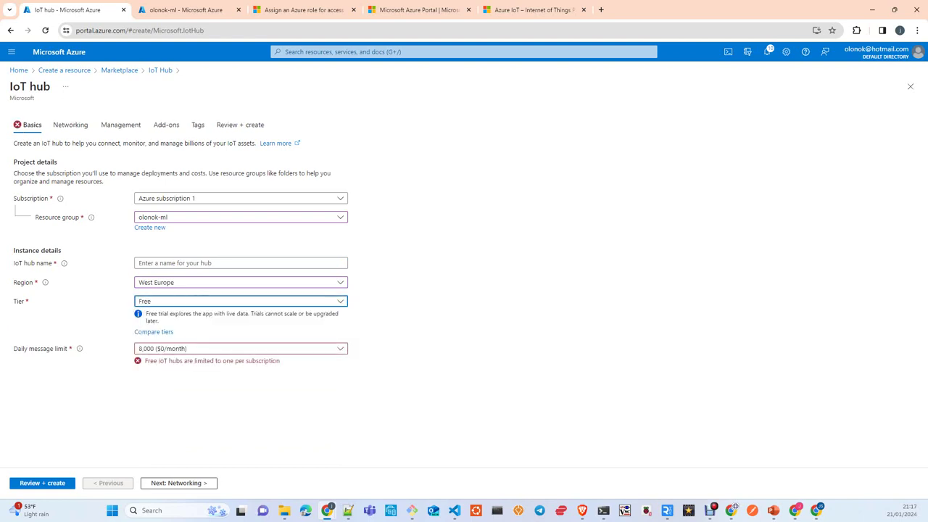
{"action": "key", "text": "Tab"}
{"action": "key", "text": "space"}
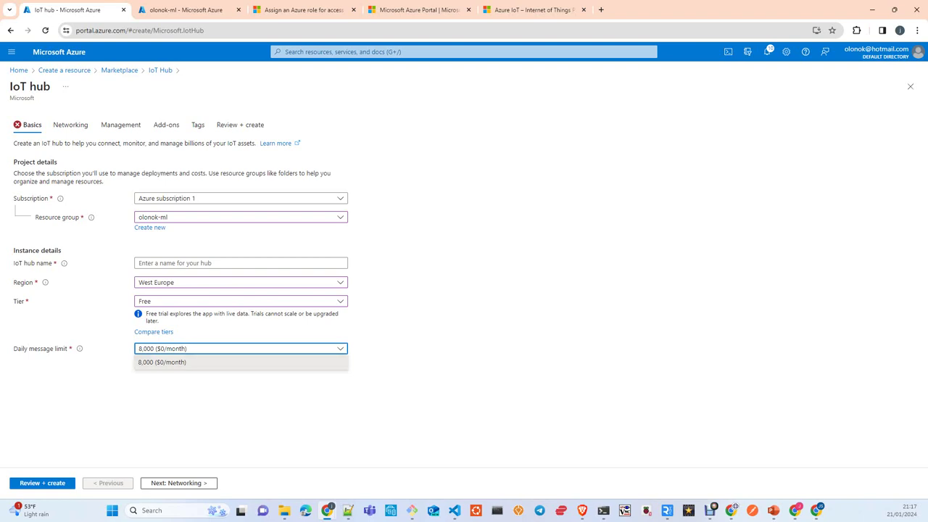
{"action": "key", "text": "Return"}
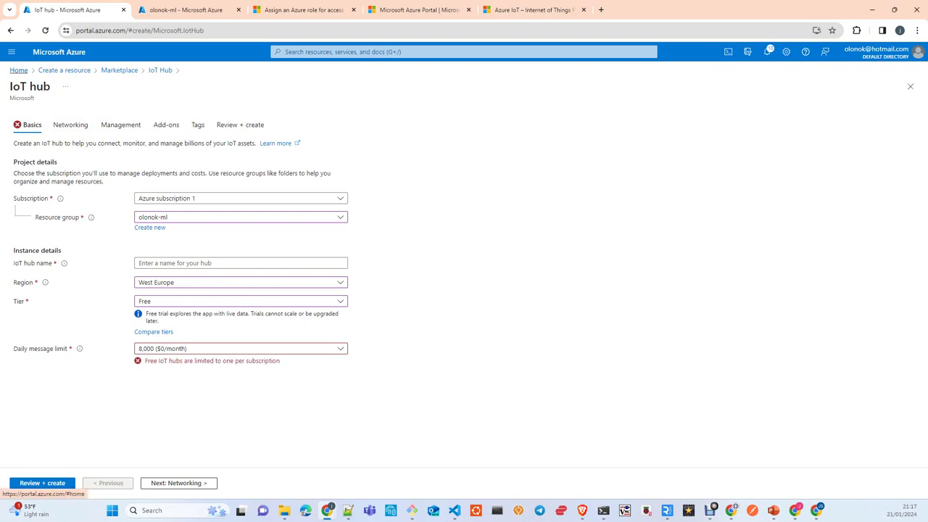
- Leave the hub creation form and open the device list of the existing hub IoT-hub-olonok
{"action": "left_click", "coordinate": [19, 70]}
{"action": "key", "text": "Return"}
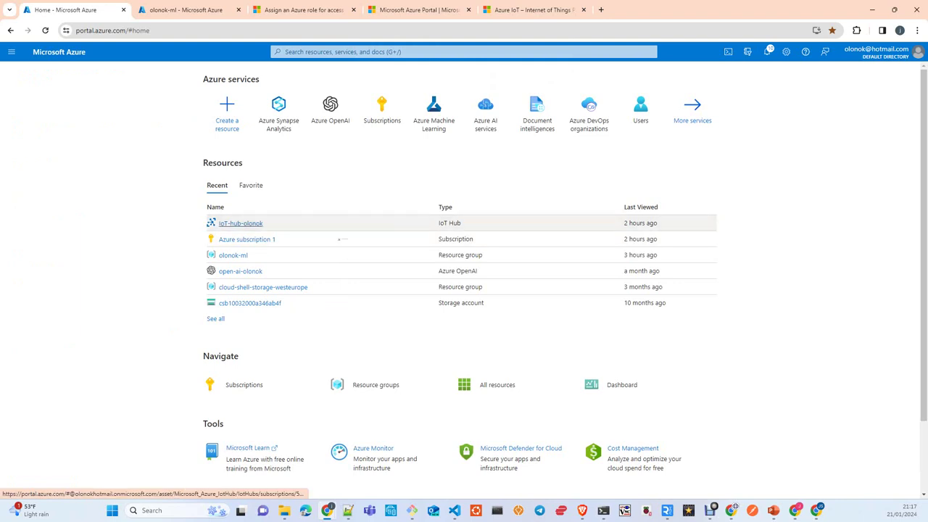
{"action": "left_click", "coordinate": [240, 223]}
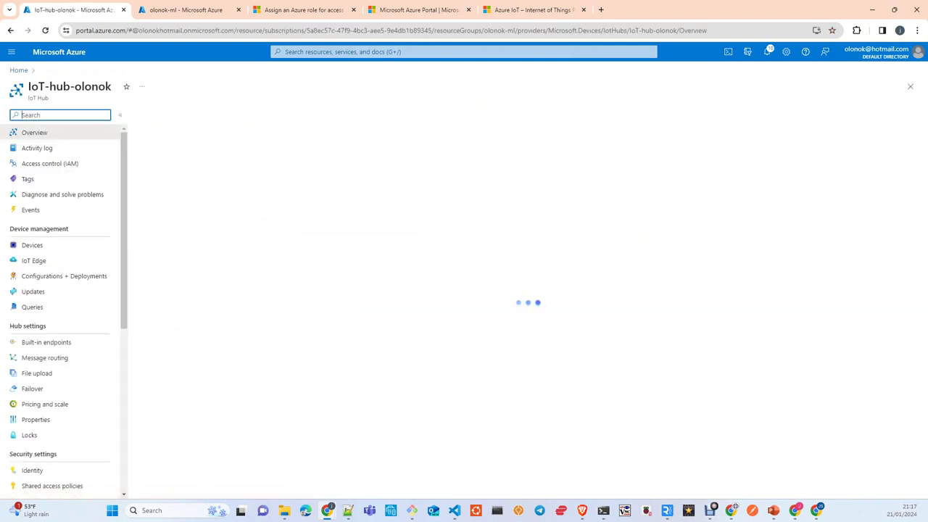
{"action": "left_click", "coordinate": [36, 245]}
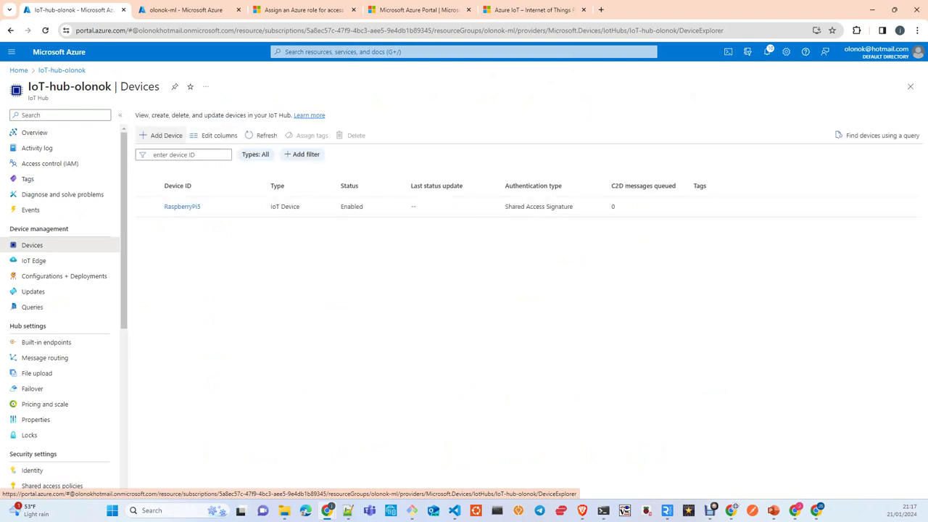
- View the device creation form, return to the device list and open the details of the RaspberryPi5 device
{"action": "left_click", "coordinate": [161, 135]}
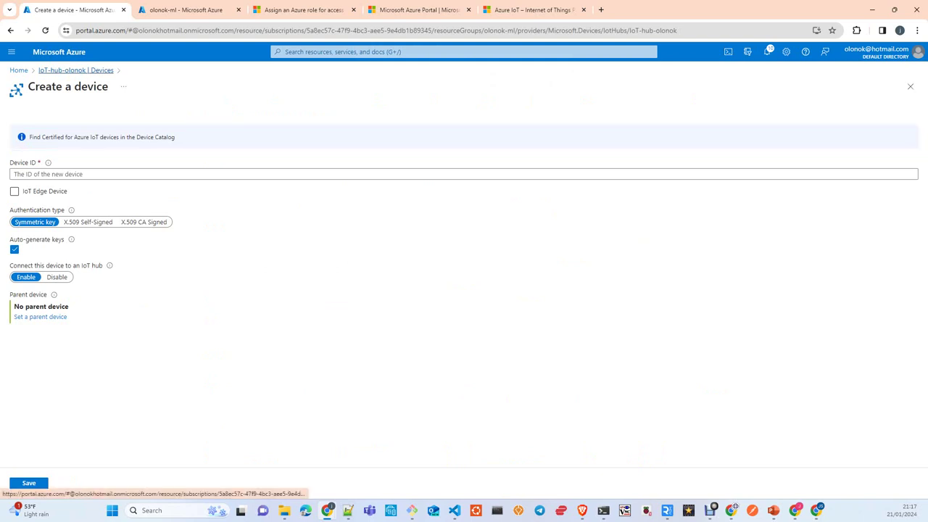
{"action": "left_click", "coordinate": [75, 70]}
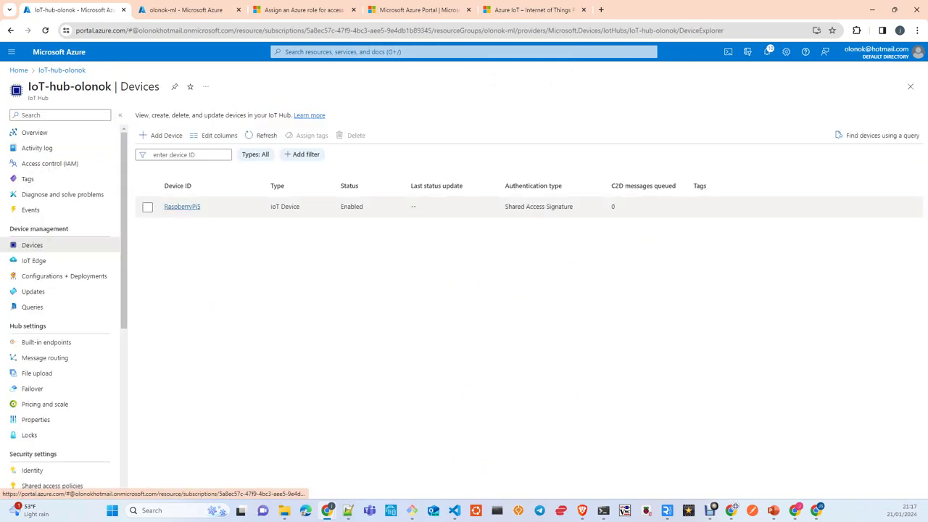
{"action": "left_click", "coordinate": [182, 206]}
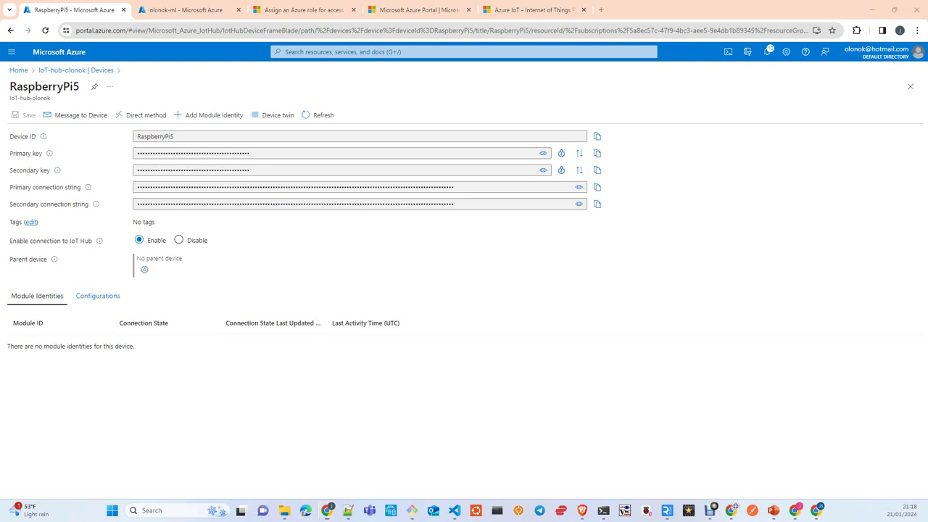
- Switch to RealVNC Viewer, open all_values.py and paste the pip3 install commands for azure-iot-device and azure-iot-hub into the terminal
{"action": "left_click", "coordinate": [667, 510]}
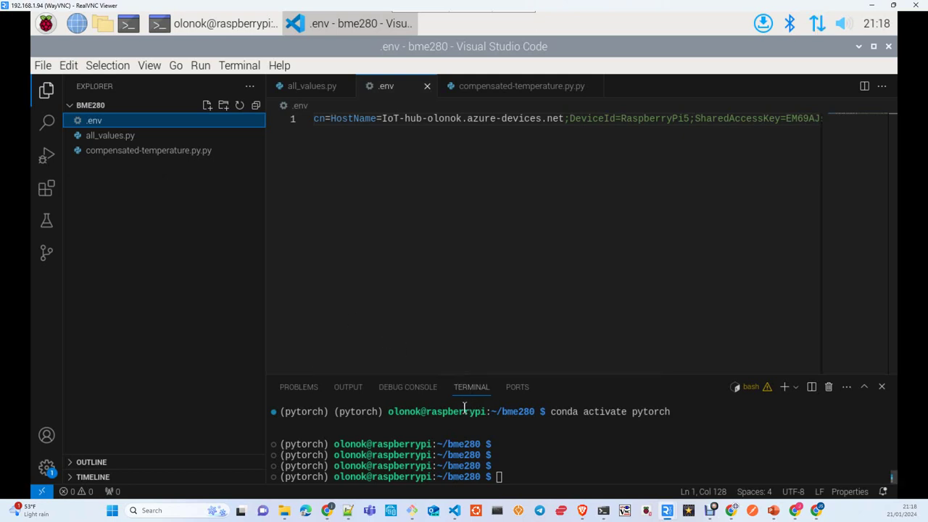
{"action": "left_click", "coordinate": [108, 136]}
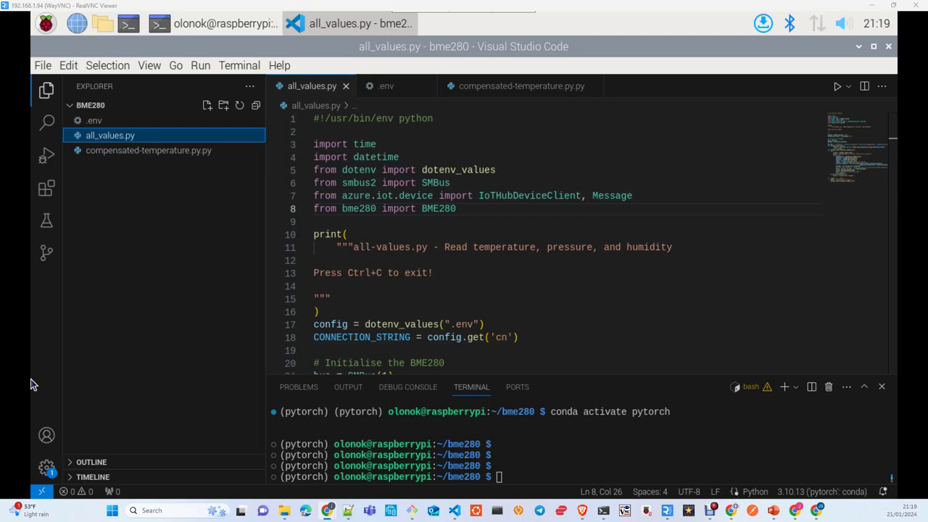
{"action": "right_click", "coordinate": [611, 463]}
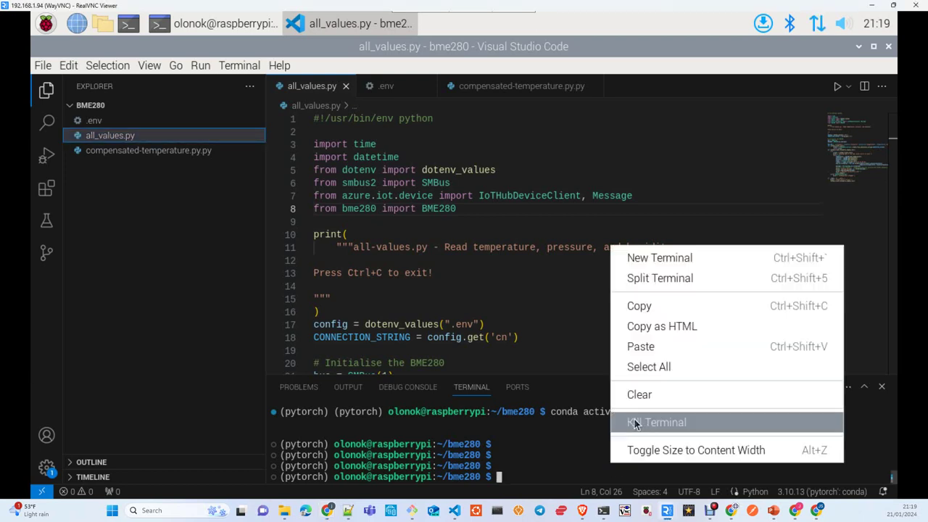
{"action": "left_click", "coordinate": [645, 346]}
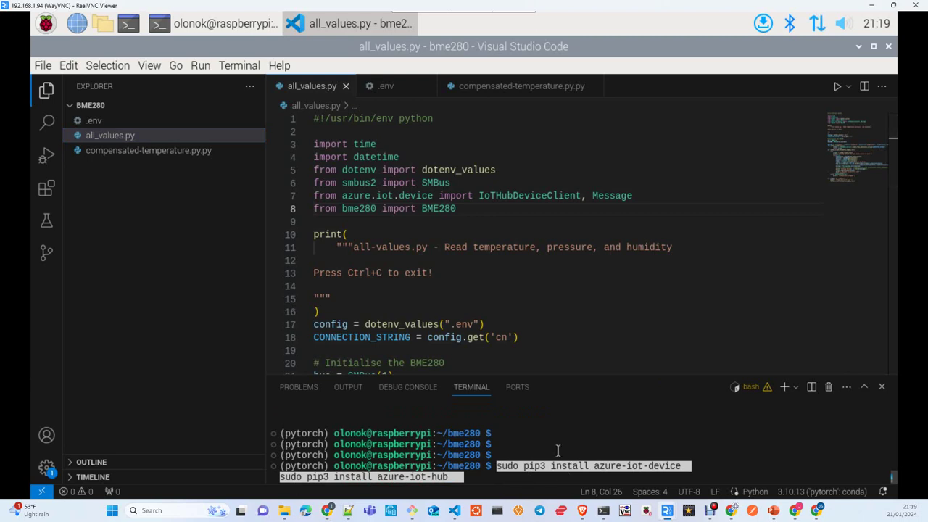